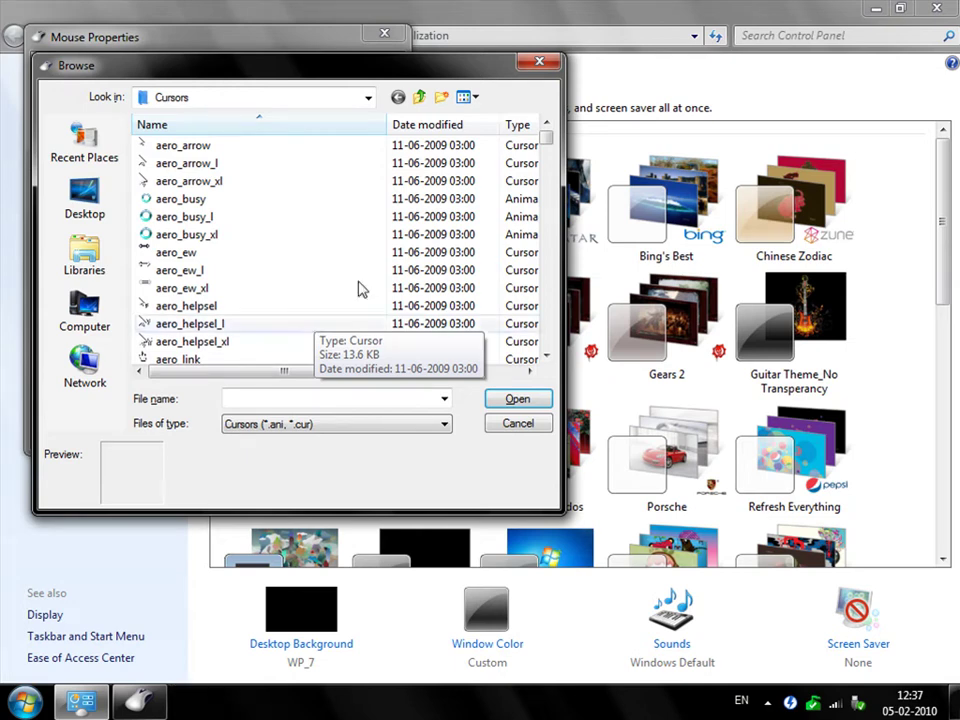
Cancel browsing for a cursor file and apply the Mac Cursors pointer scheme
click(214, 163)
drag(546, 150, 548, 174)
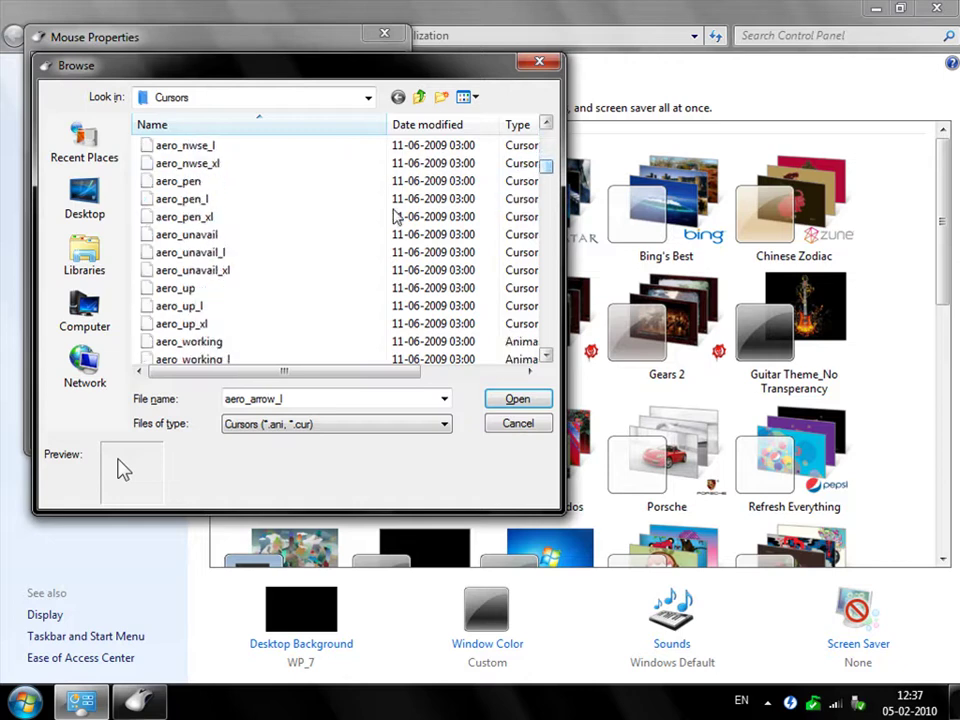
click(515, 432)
drag(375, 236, 392, 214)
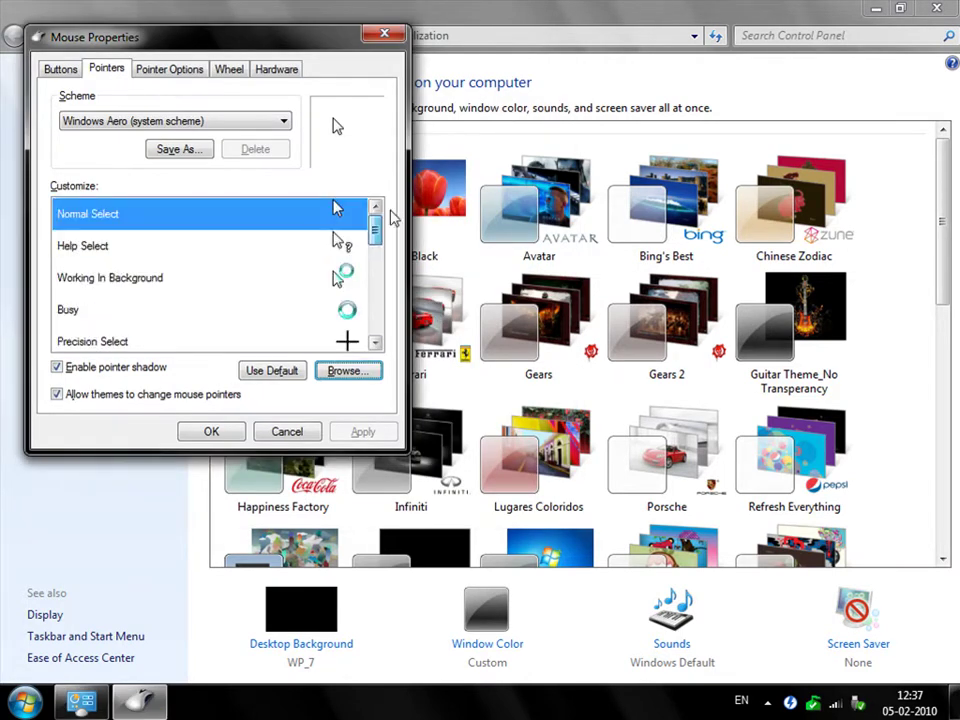
click(286, 122)
click(88, 146)
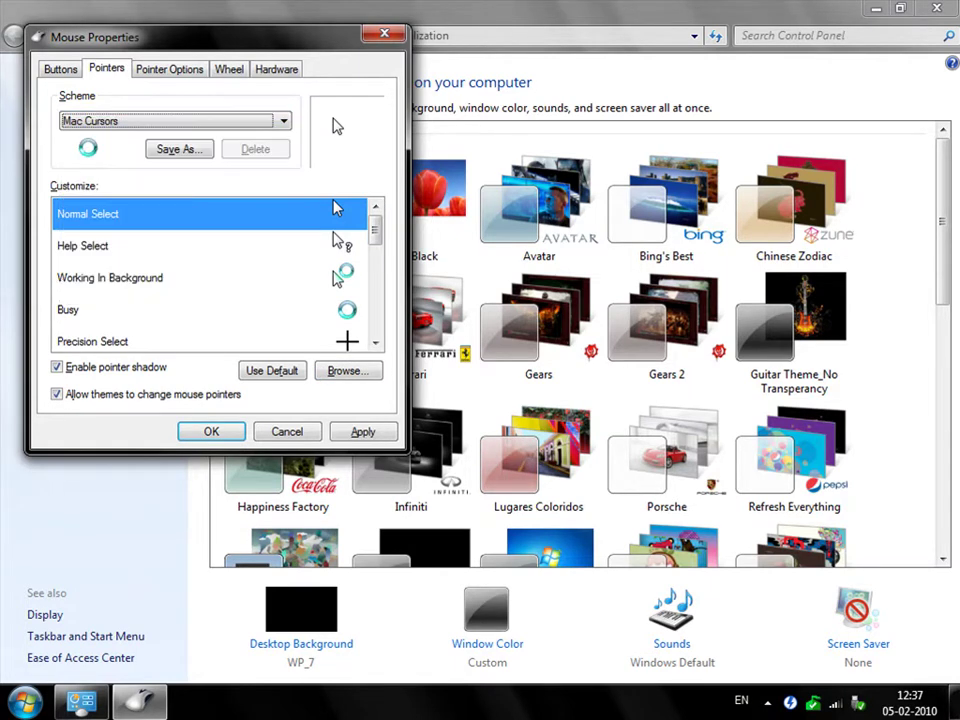
click(211, 432)
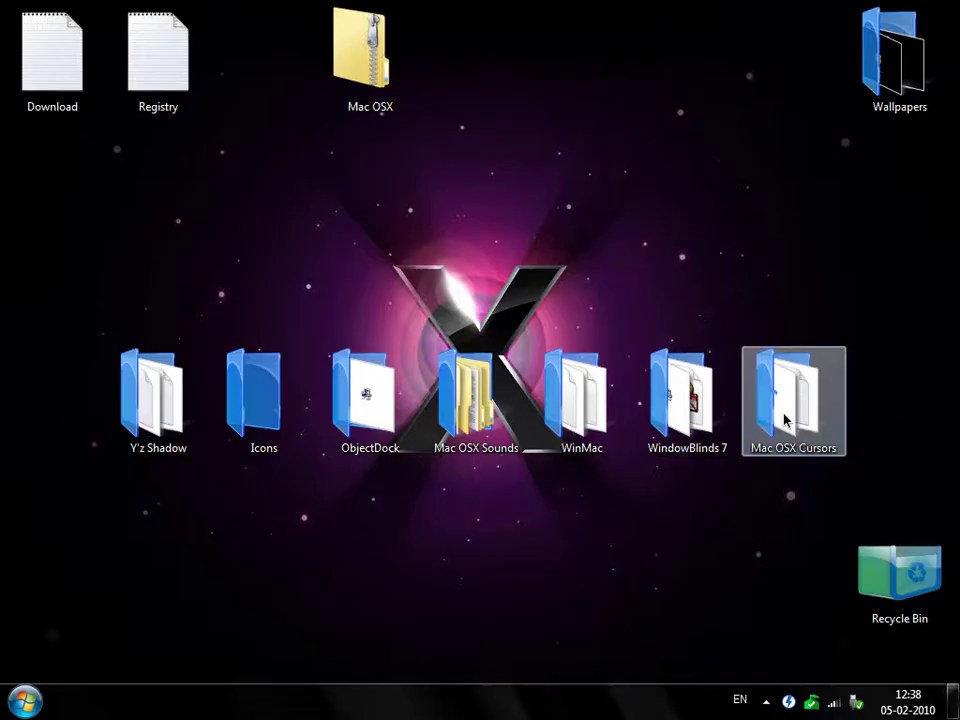
Move the Mac OSX Cursors folder aside, close the folder window, and launch WindowBlinds from Stardock > Object Desktop
drag(785, 415, 792, 70)
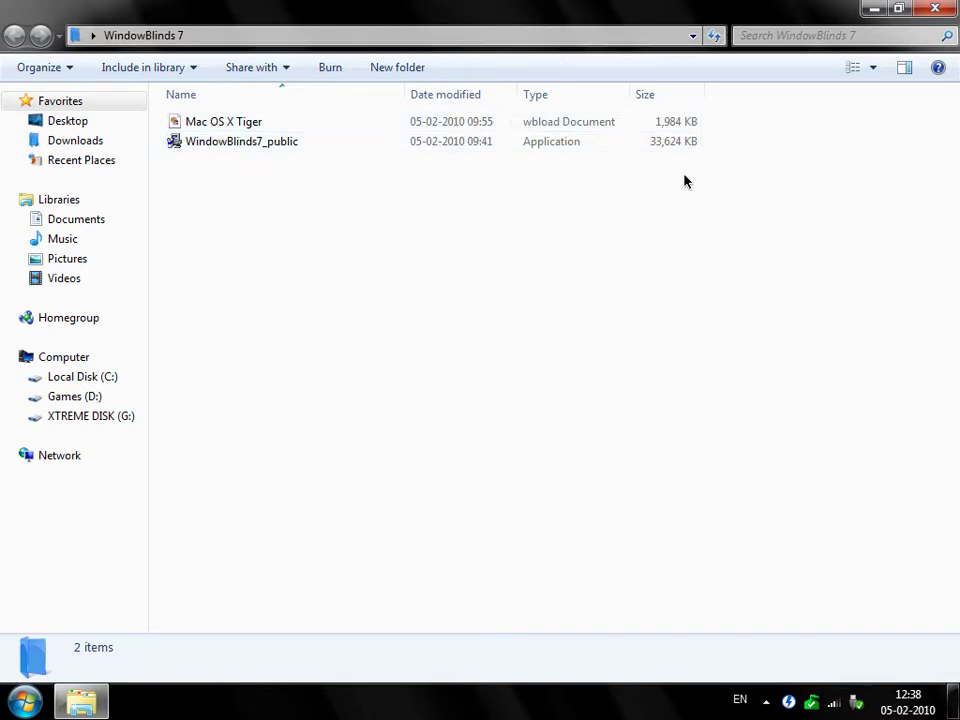
click(935, 8)
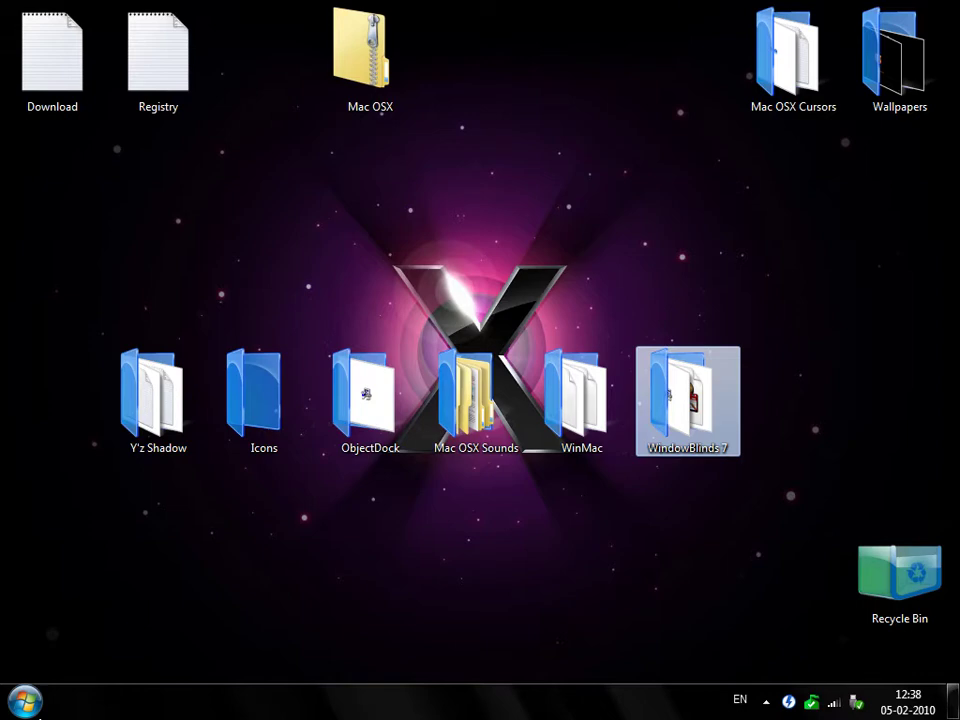
key(super)
click(26, 617)
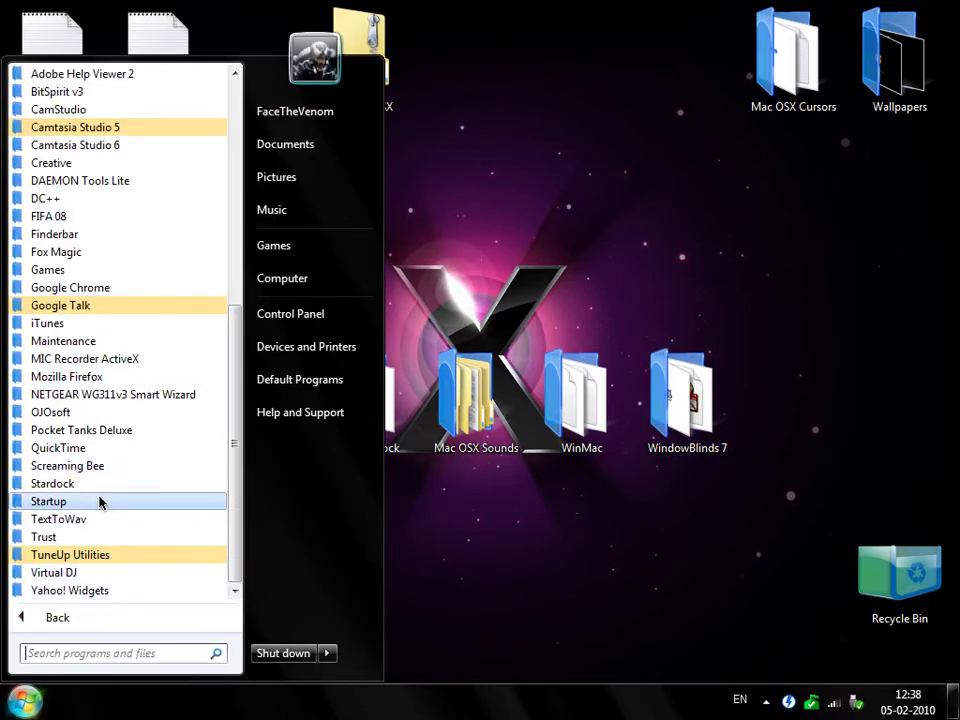
click(67, 486)
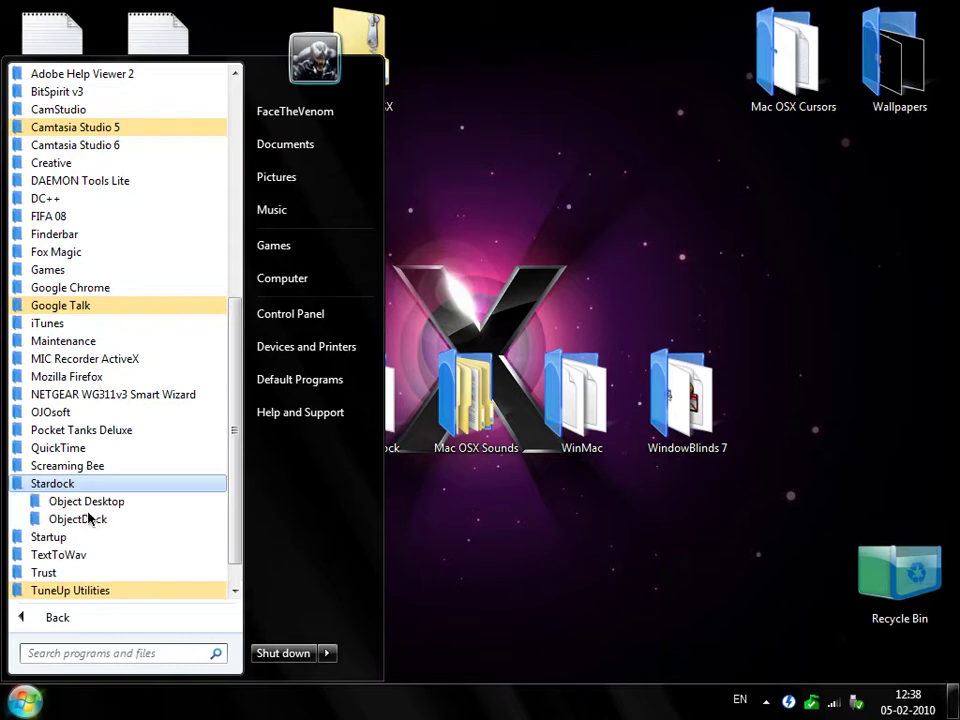
click(75, 501)
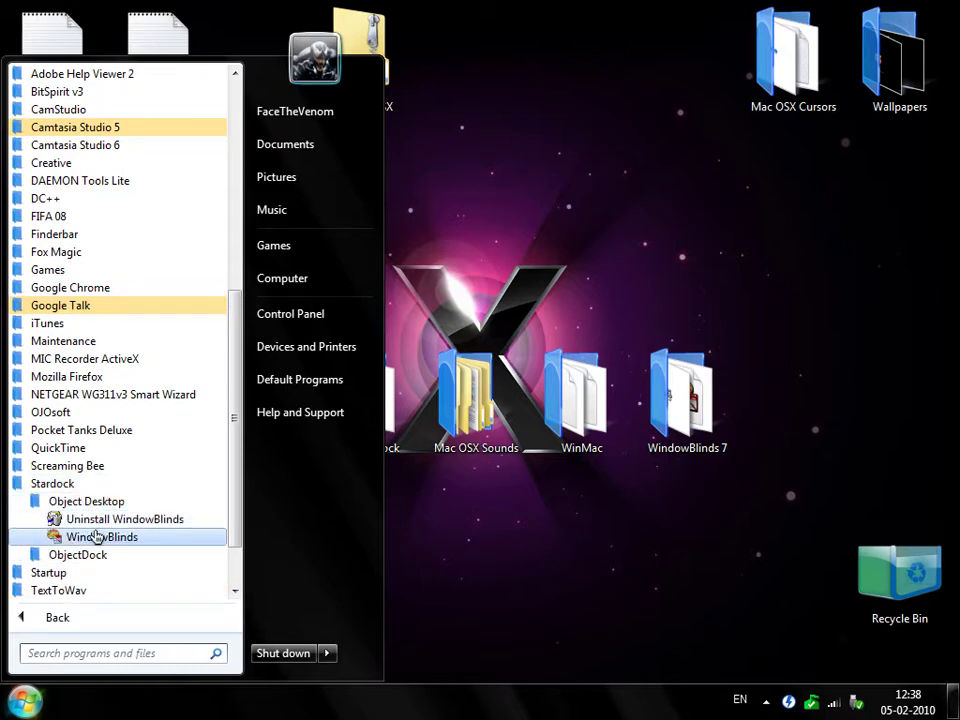
click(103, 537)
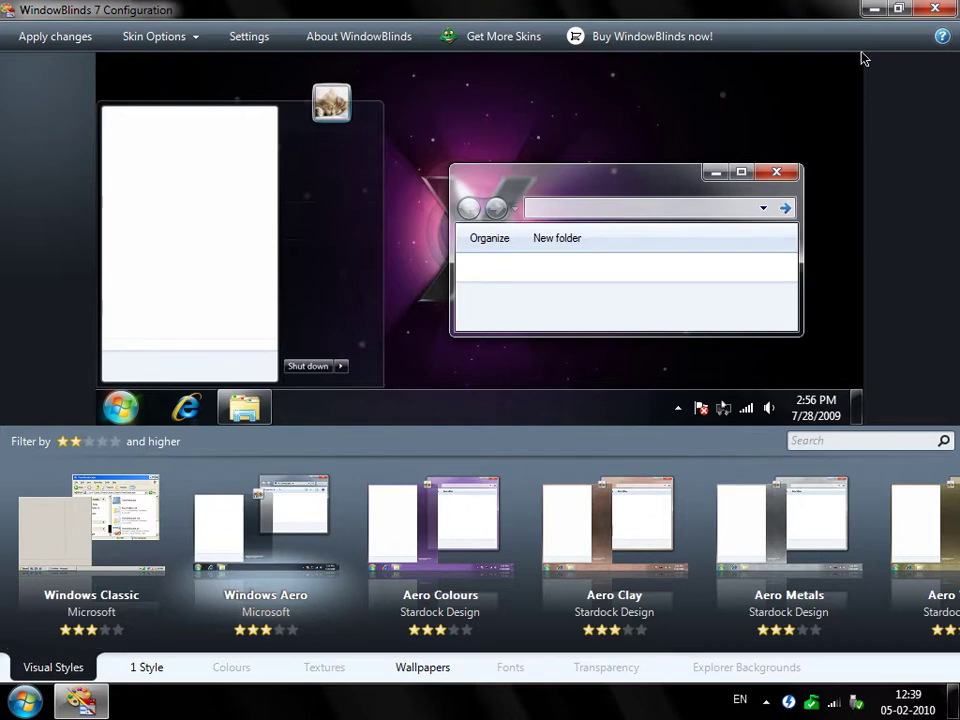
Minimize WindowBlinds and load the Mac OS X Tiger skin file from the WindowBlinds 7 folder
click(872, 9)
click(714, 397)
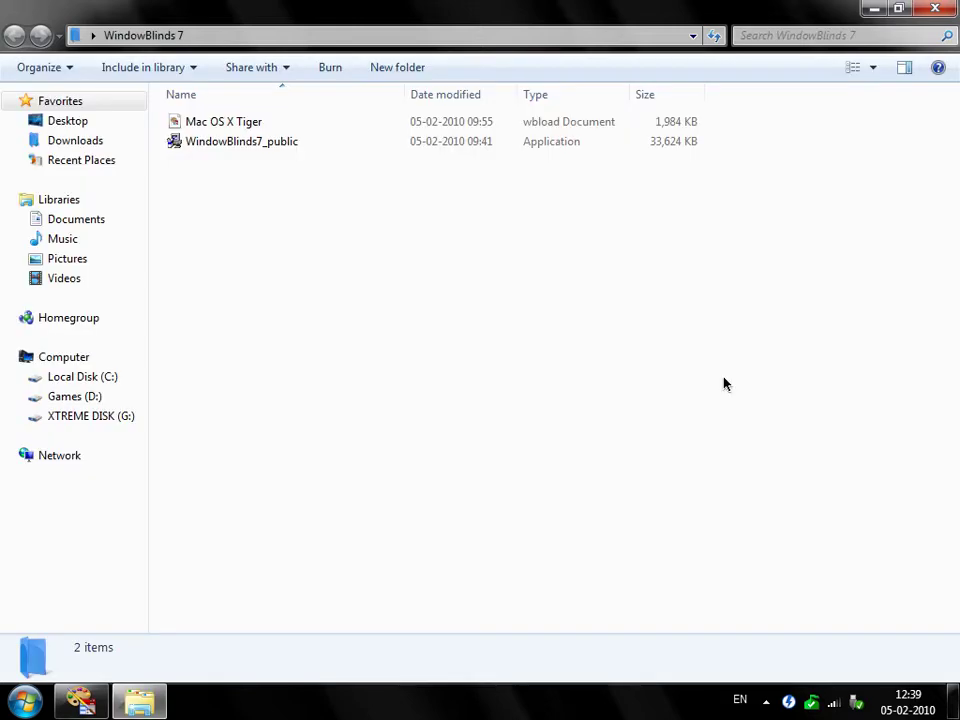
click(245, 121)
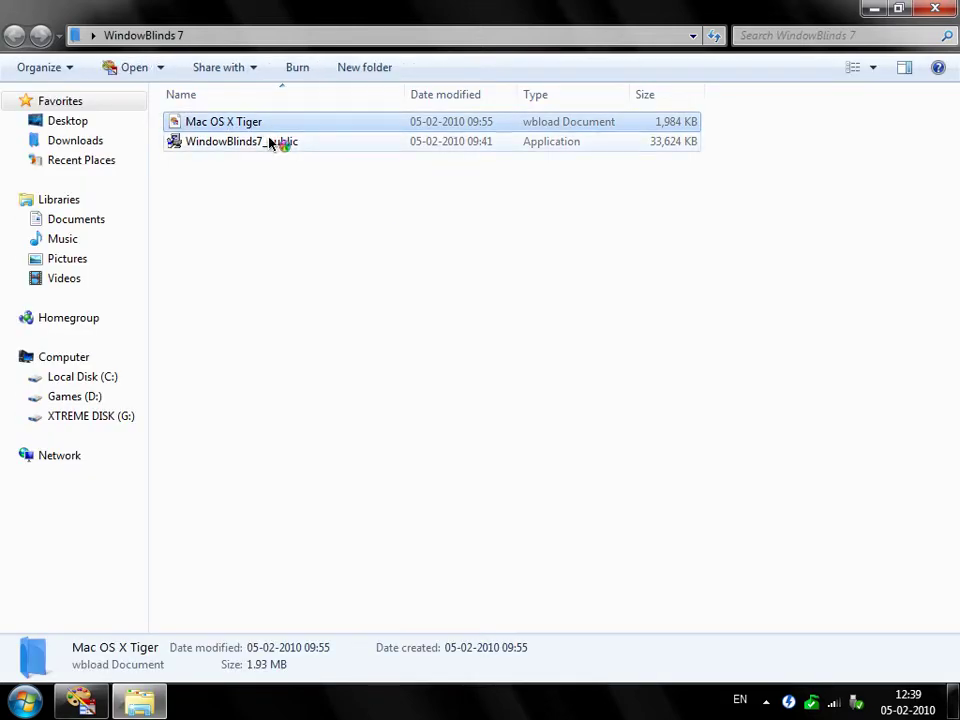
click(935, 8)
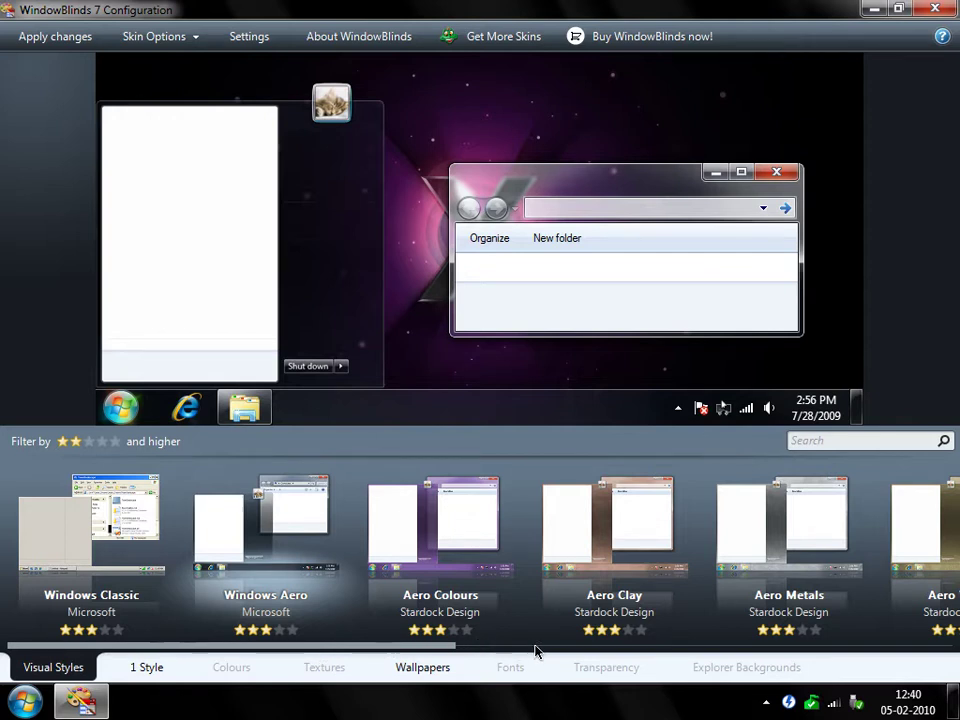
Select and apply the Mac OS X Tiger skin, then close the WindowBlinds configuration
click(502, 648)
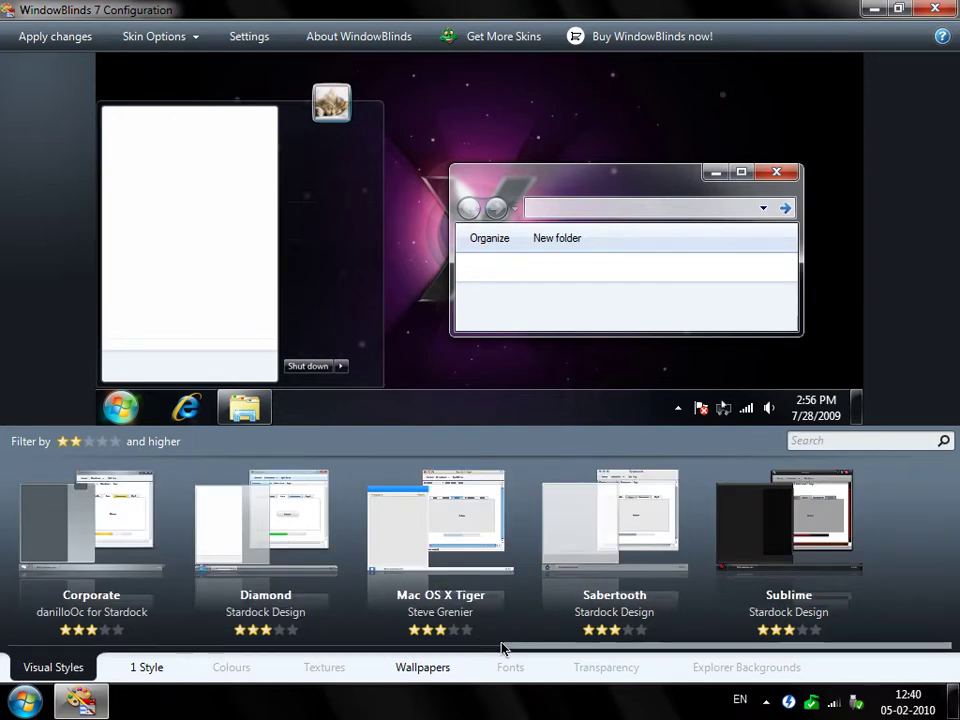
click(428, 593)
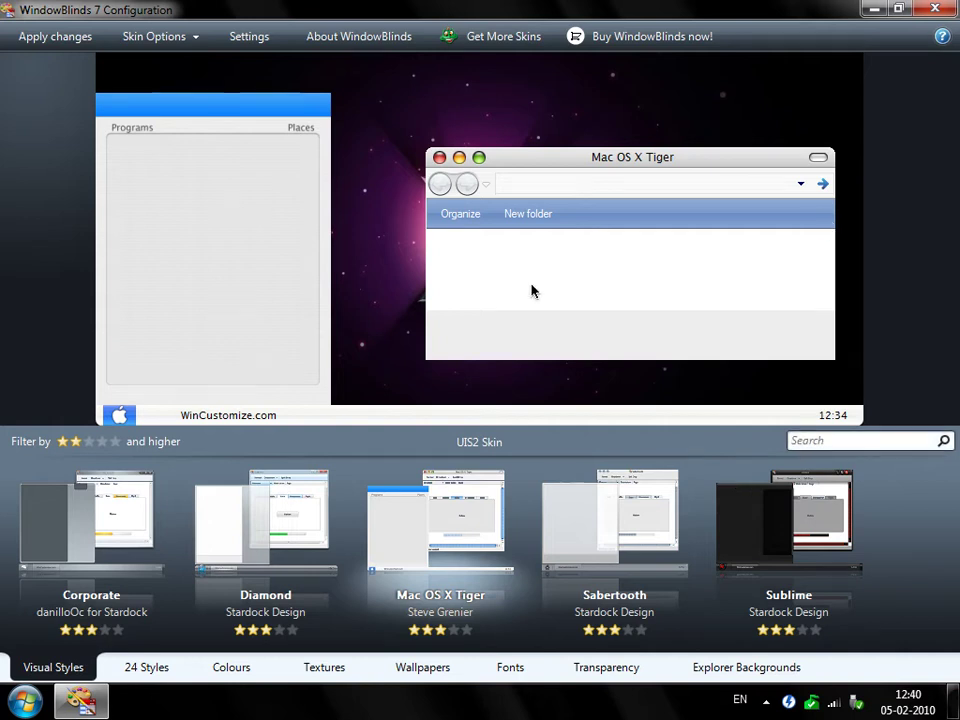
click(54, 42)
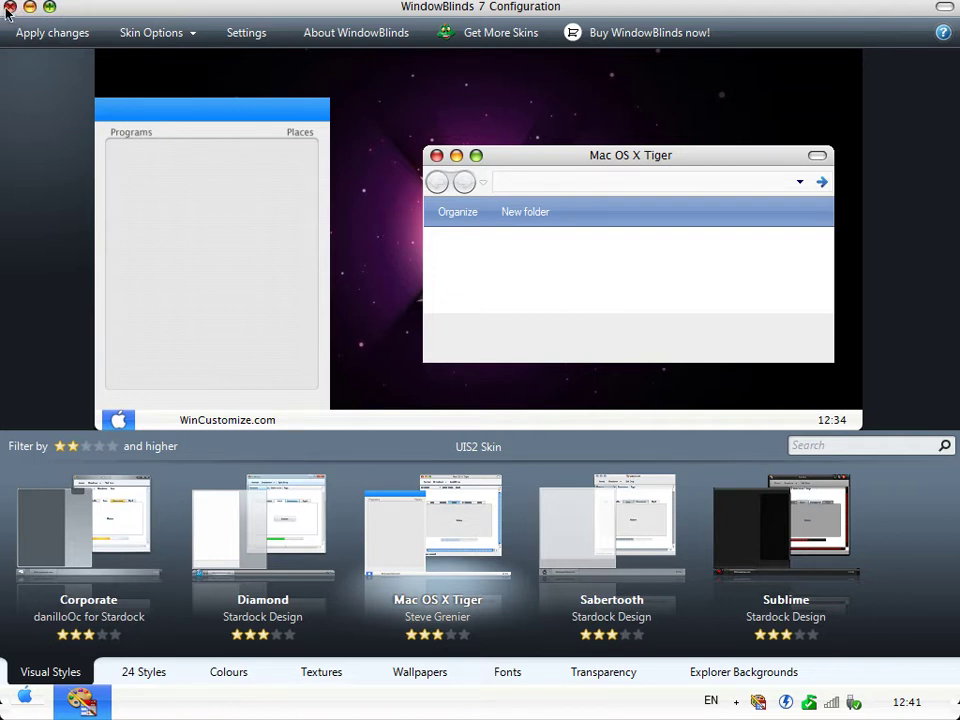
click(10, 7)
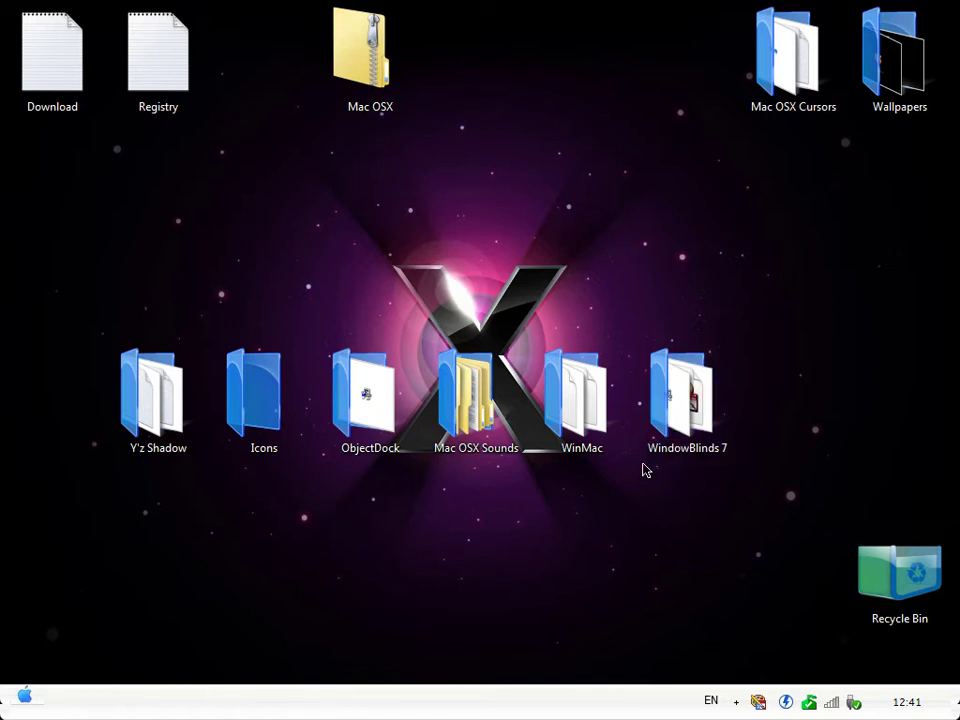
Move the WindowBlinds 7 folder to the top row, then browse the WinMac folder and select SETUP
drag(685, 400, 685, 60)
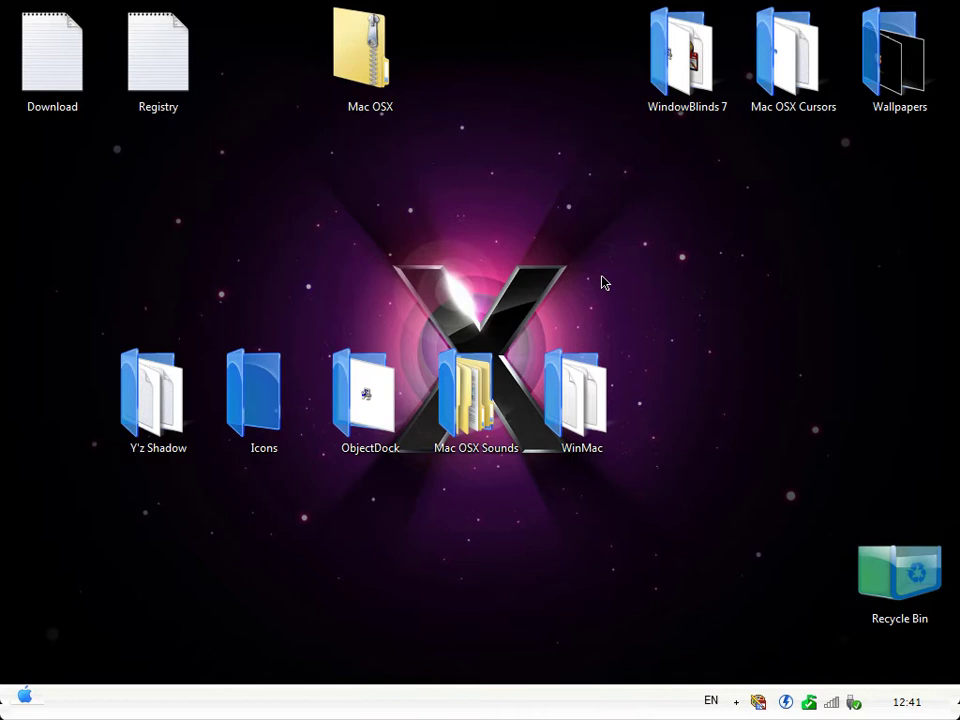
double_click(578, 395)
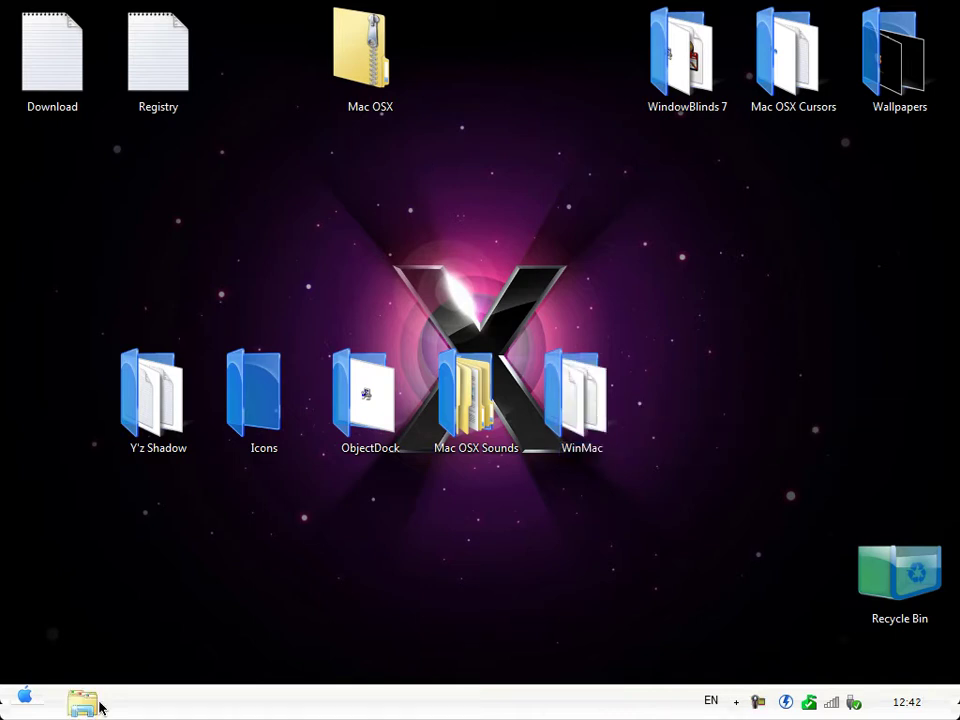
click(100, 707)
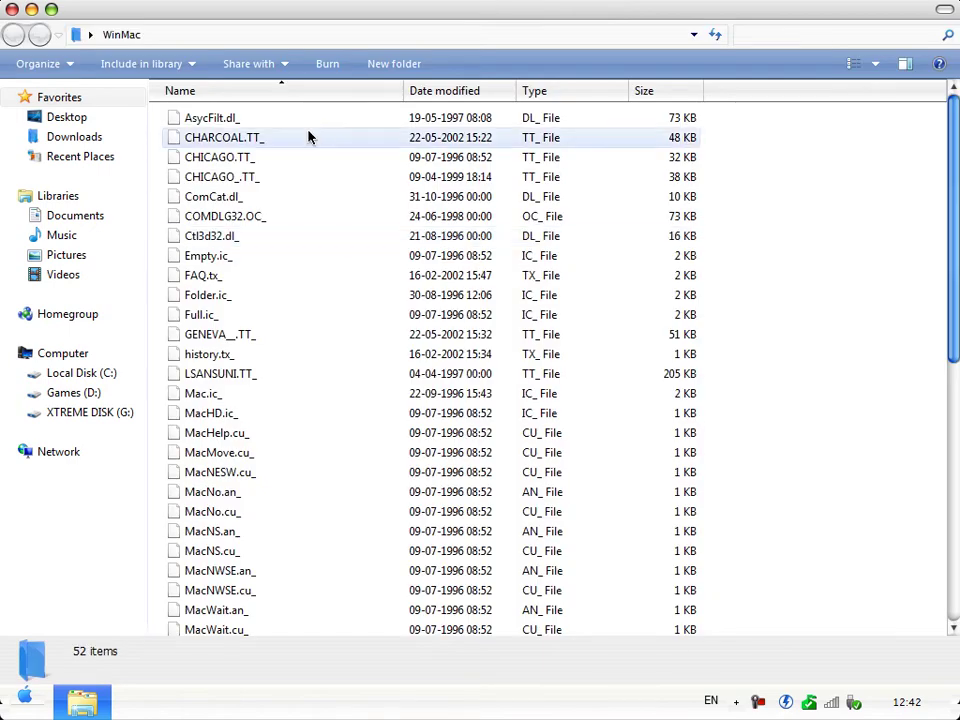
scroll(761, 133, down, 1)
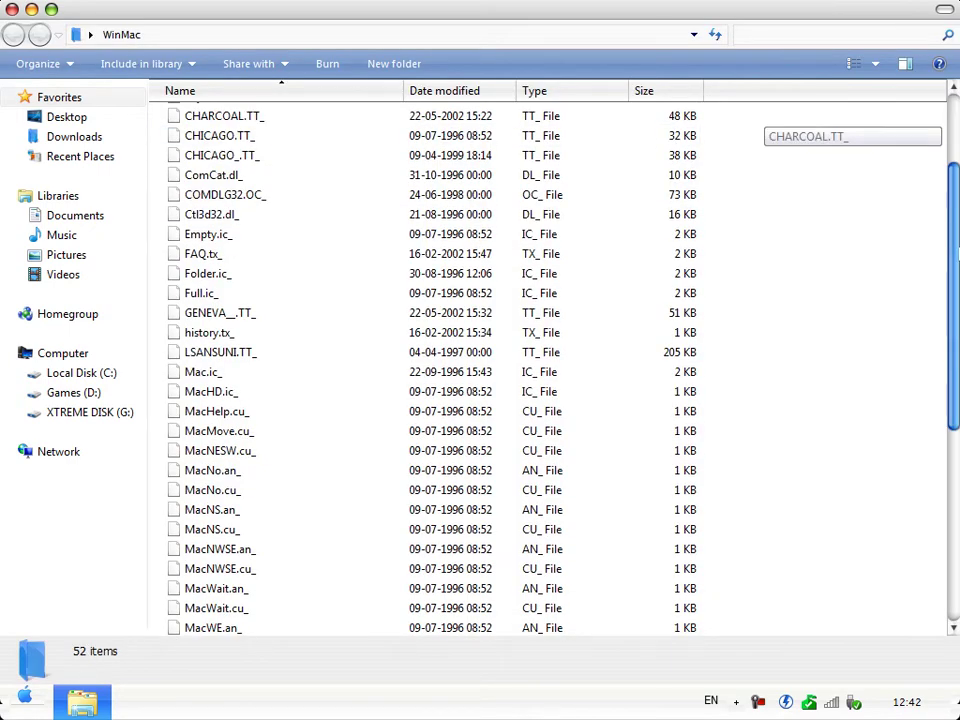
scroll(761, 133, down, 4)
scroll(285, 585, down, 4)
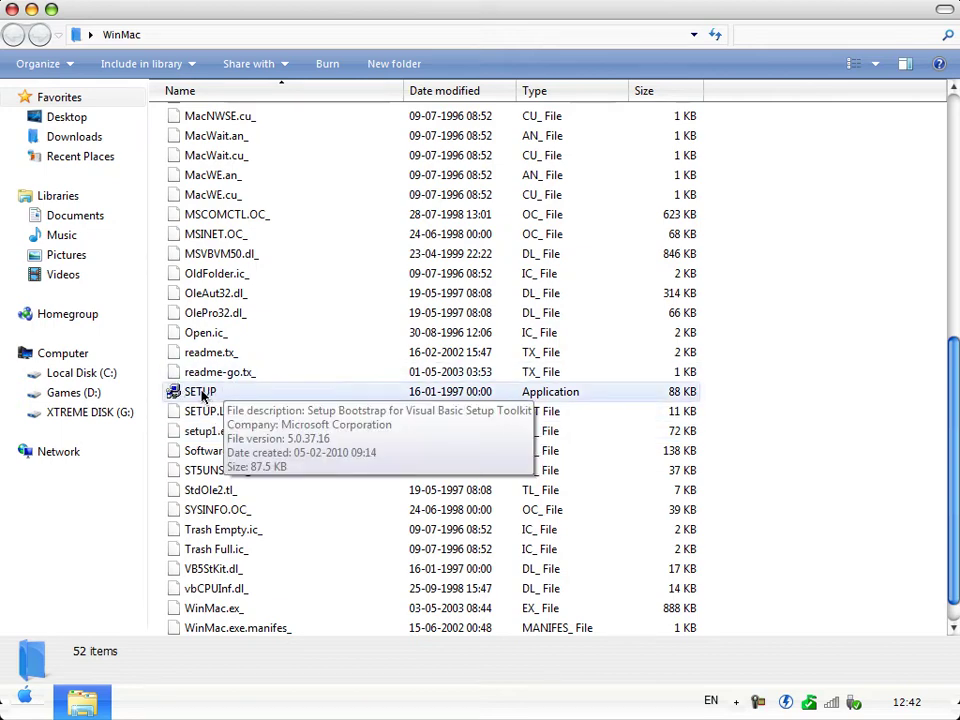
click(187, 392)
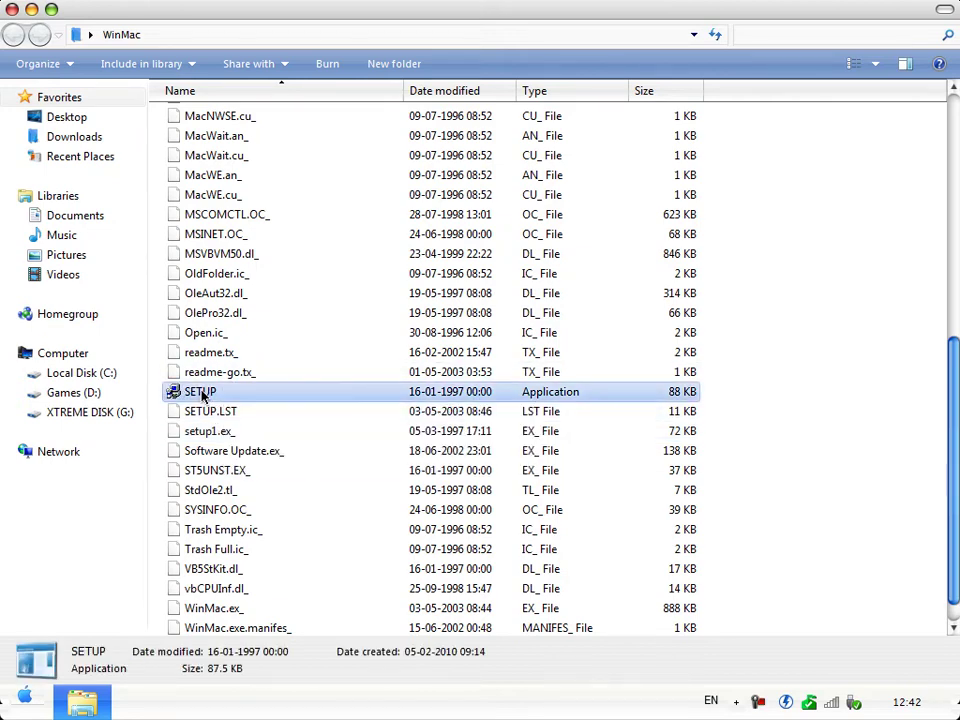
click(12, 10)
Launch WinMac from the Start menu's All Programs list
click(23, 700)
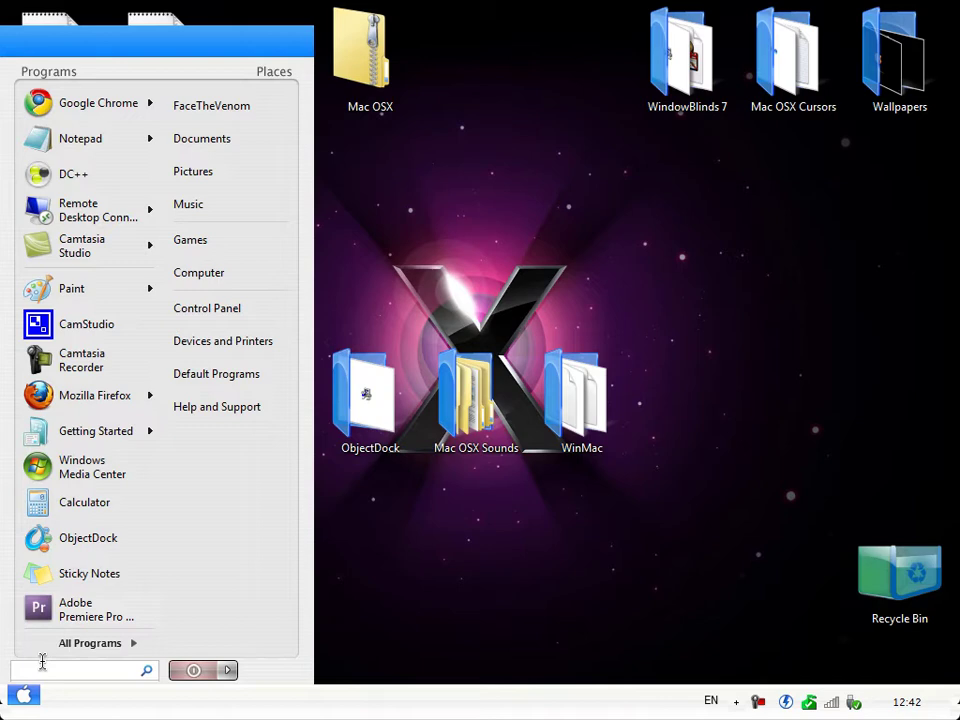
click(70, 642)
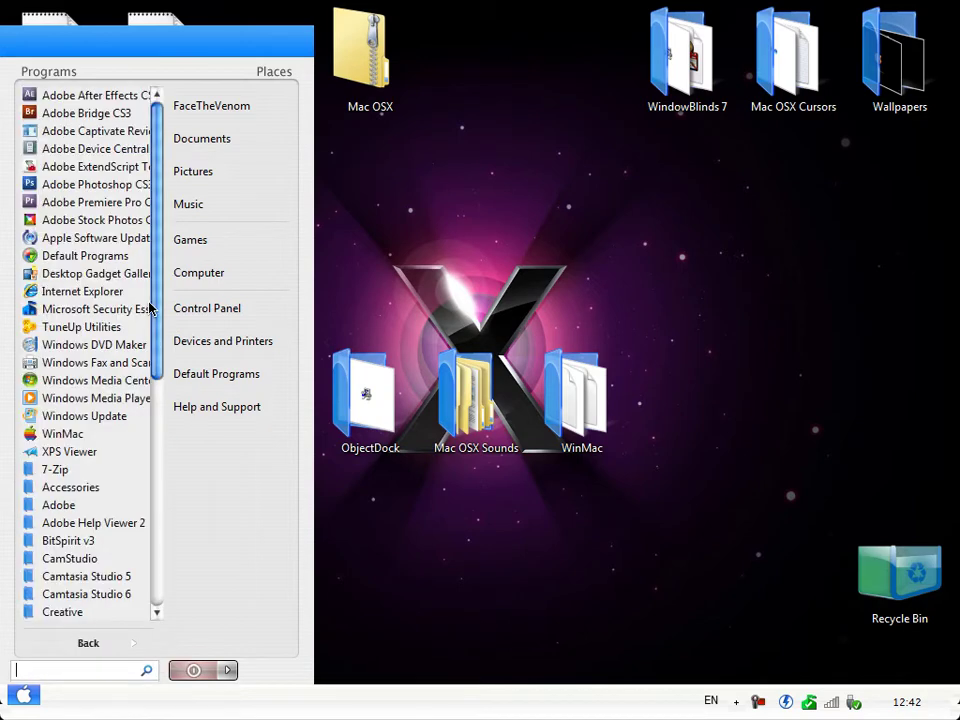
drag(156, 300, 152, 567)
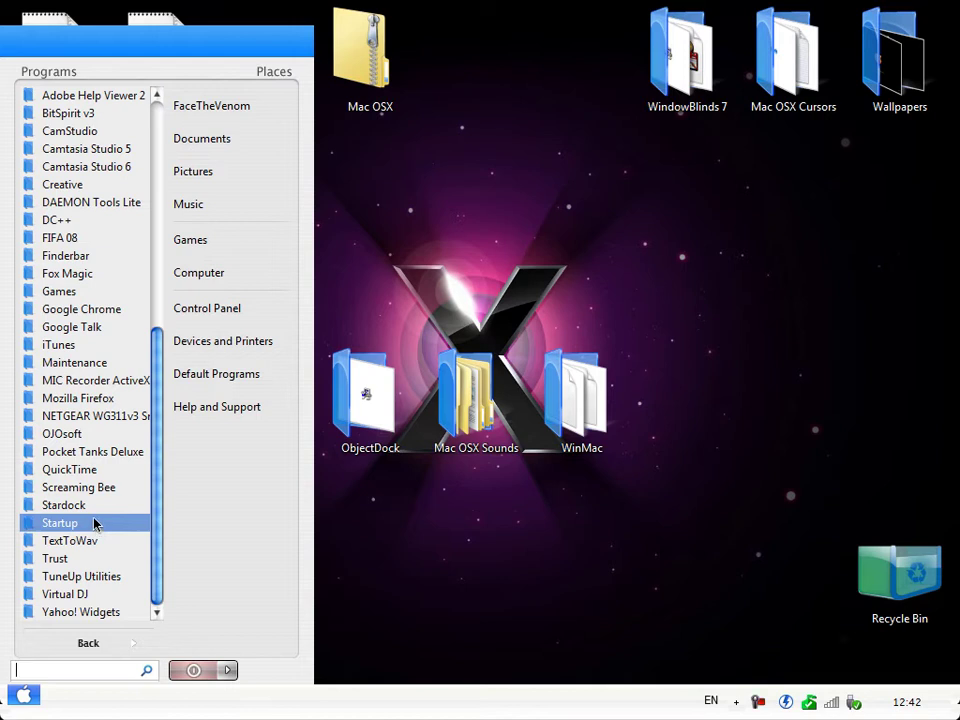
scroll(95, 522, up, 6)
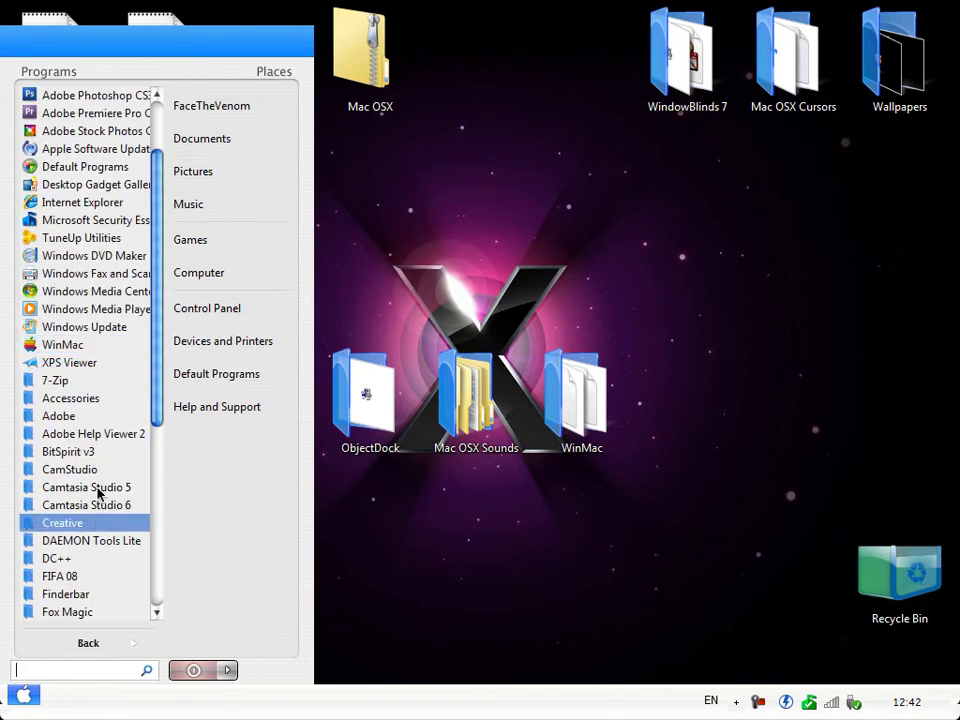
click(50, 348)
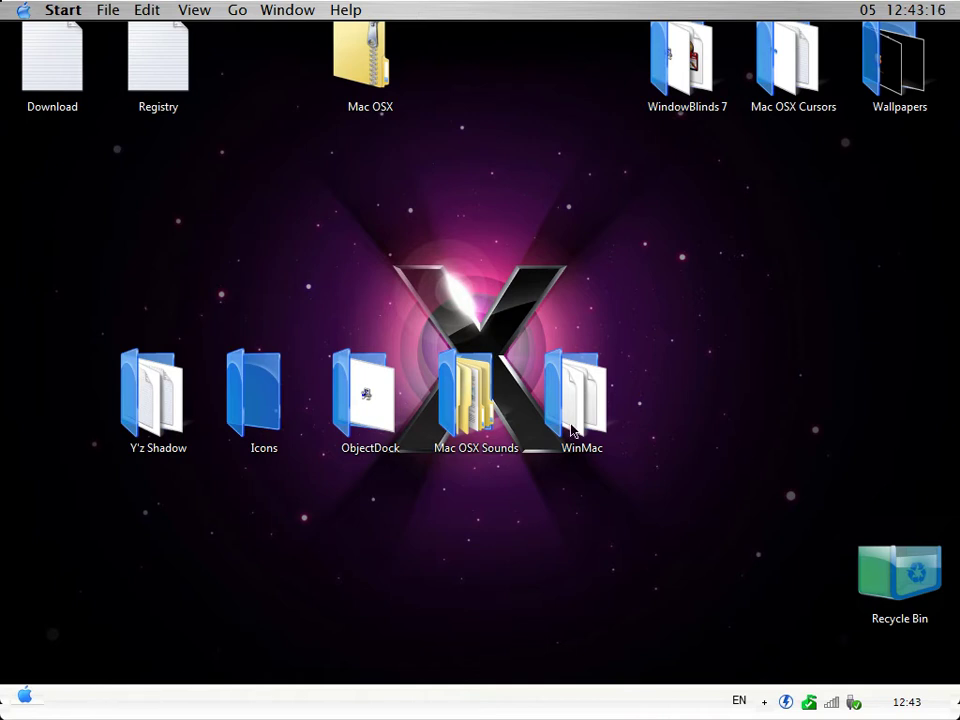
Move WinMac into the top row and Mac OSX Sounds rightward, then open the Iceman folder
drag(575, 400, 575, 70)
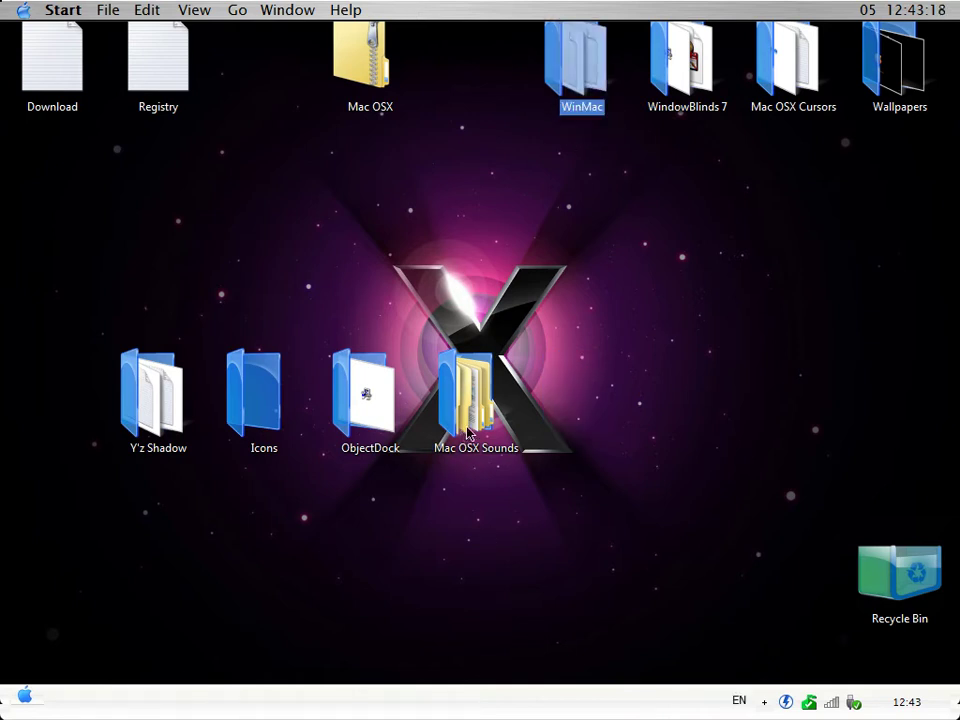
drag(470, 420, 561, 412)
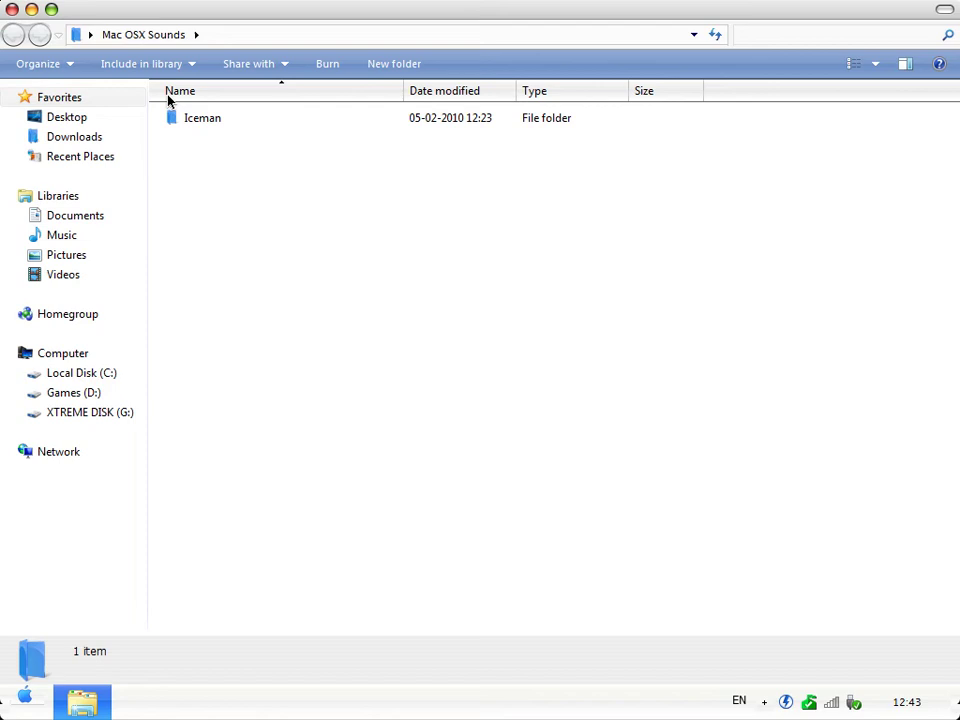
click(204, 124)
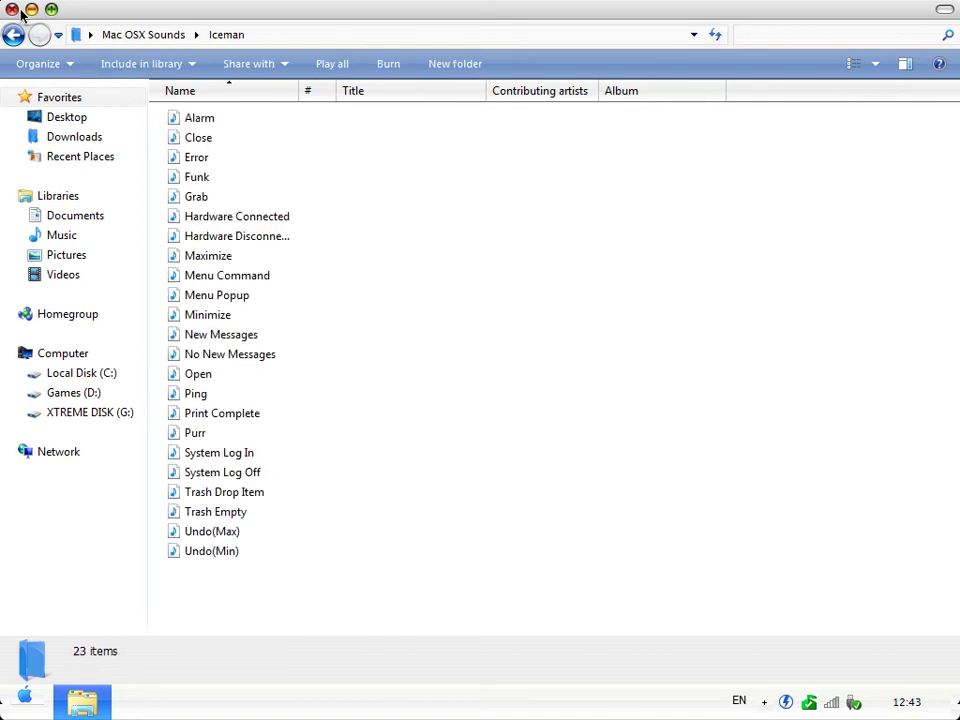
Close the Iceman folder and dismiss the desktop shortcut menu
click(12, 9)
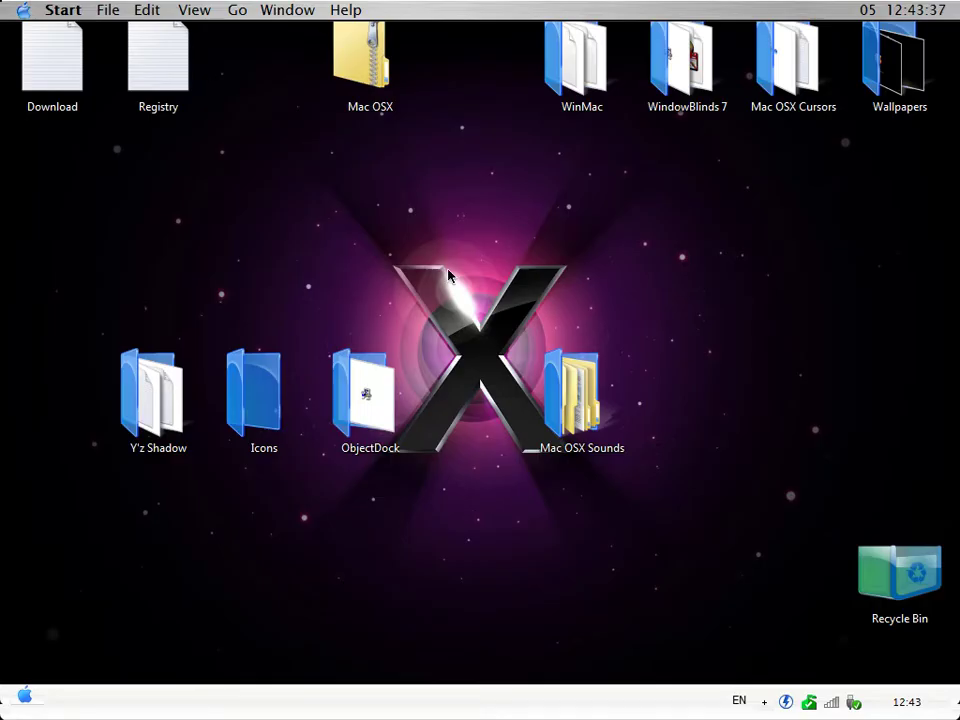
right_click(418, 202)
mouse_move(446, 330)
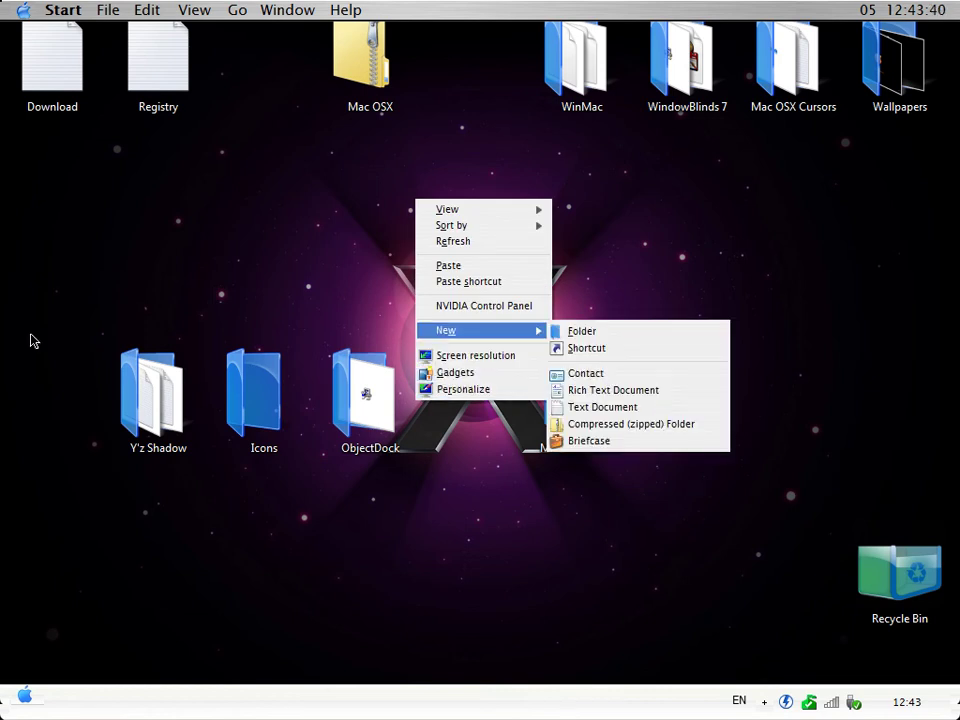
click(30, 341)
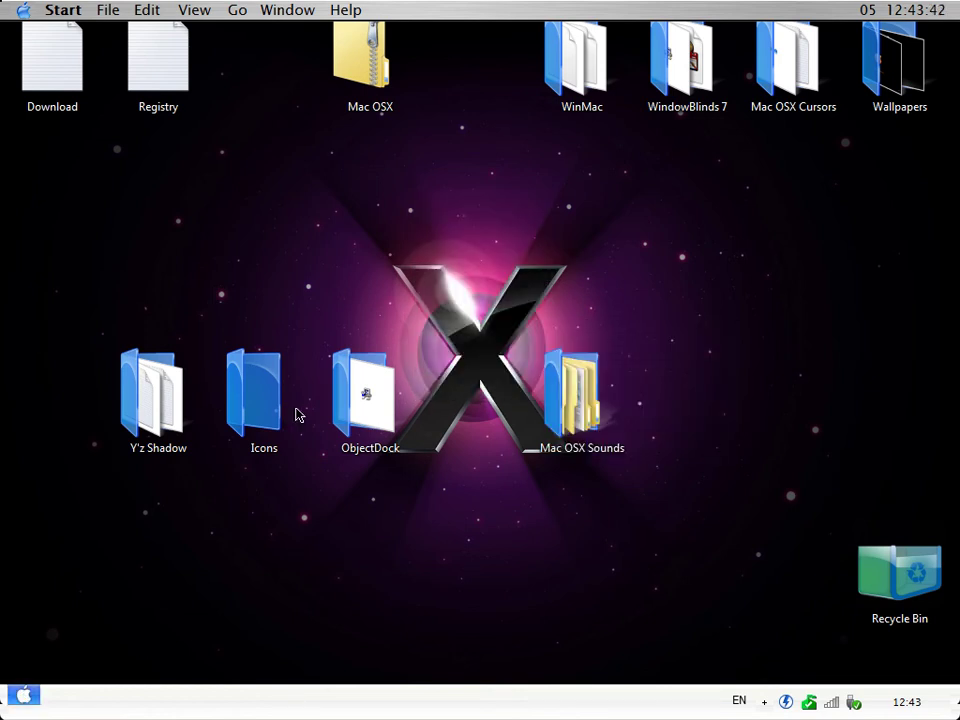
Open Control Panel and search its settings for 'sounds'
key(super)
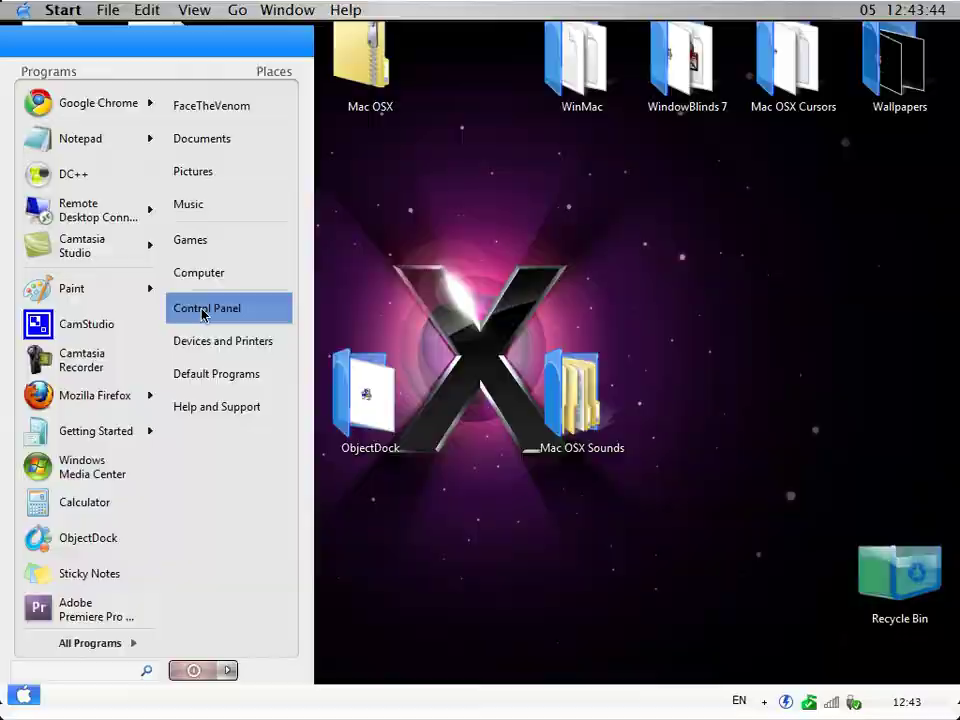
click(204, 310)
click(868, 31)
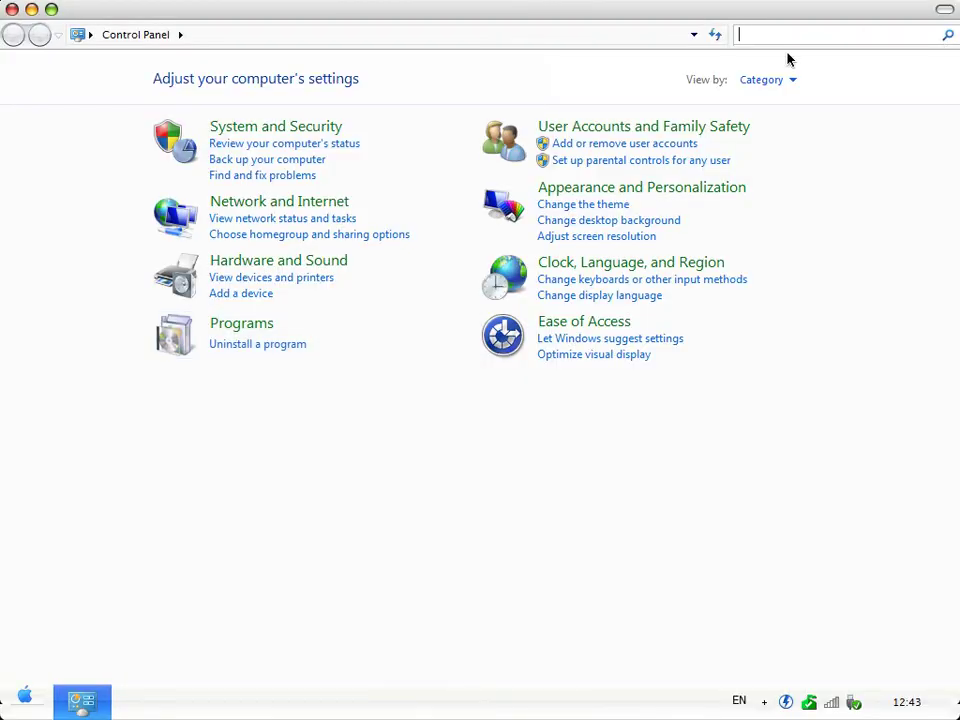
text(sounds)
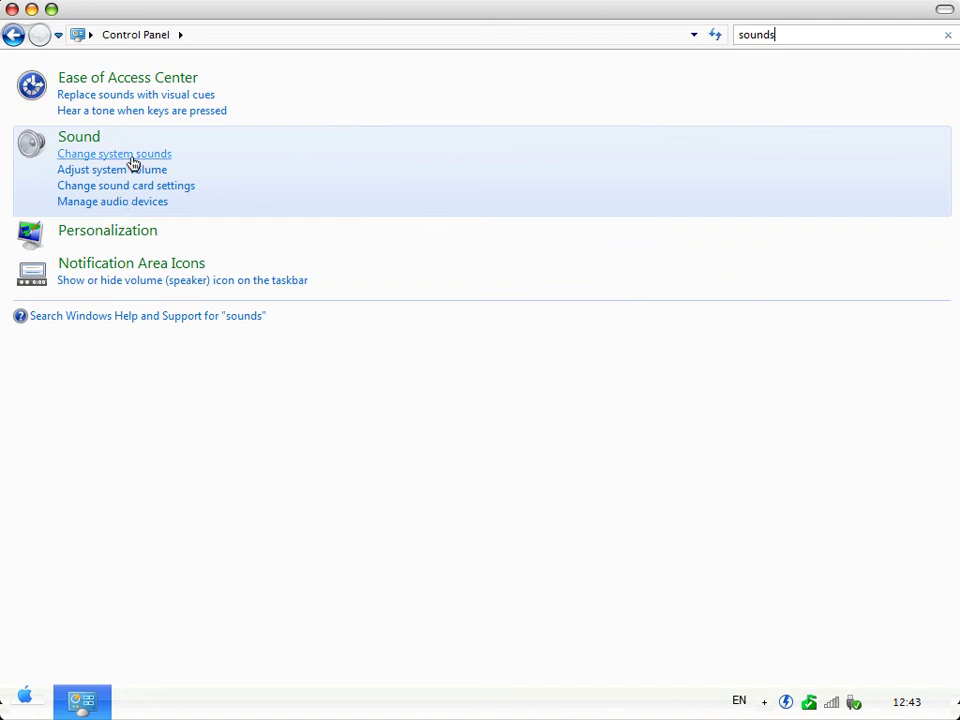
Open Change system sounds, select the Asterisk event, and browse for a sound before cancelling
click(130, 160)
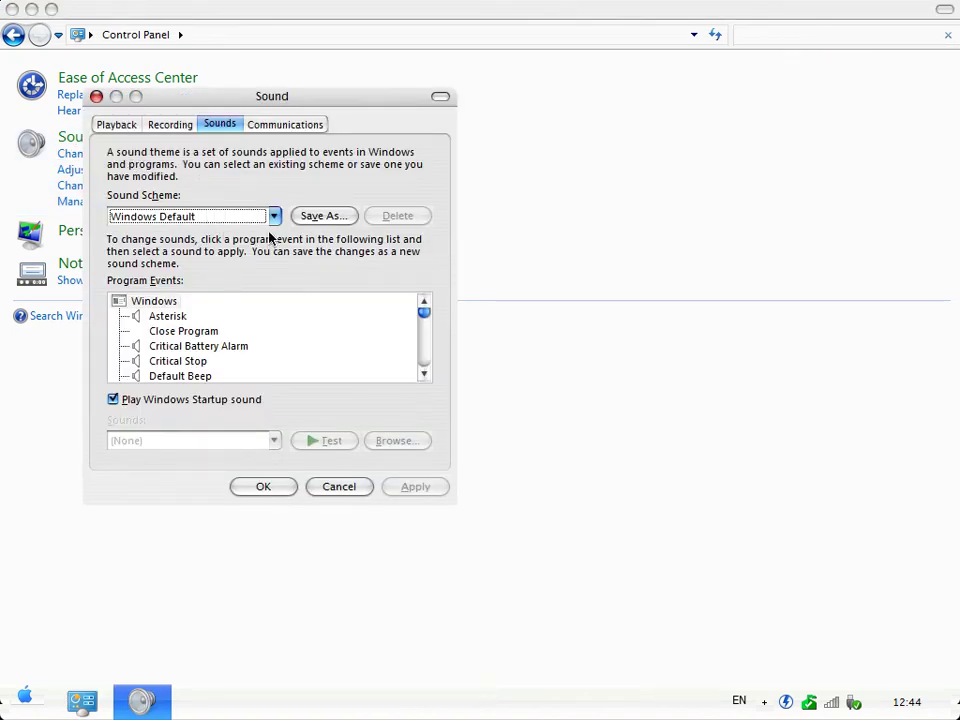
click(167, 316)
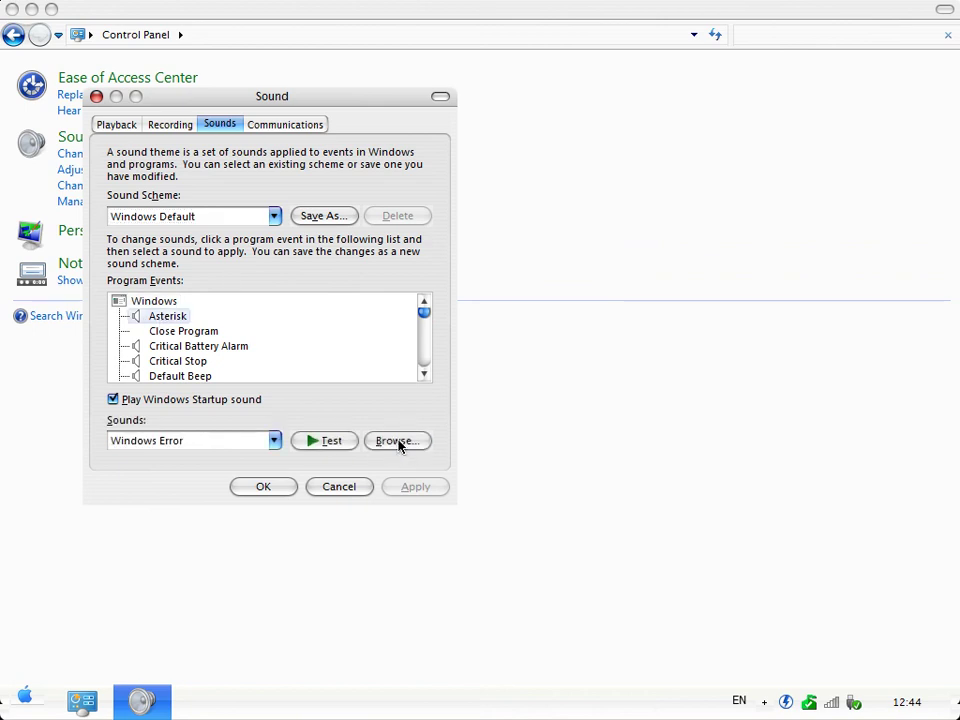
click(397, 441)
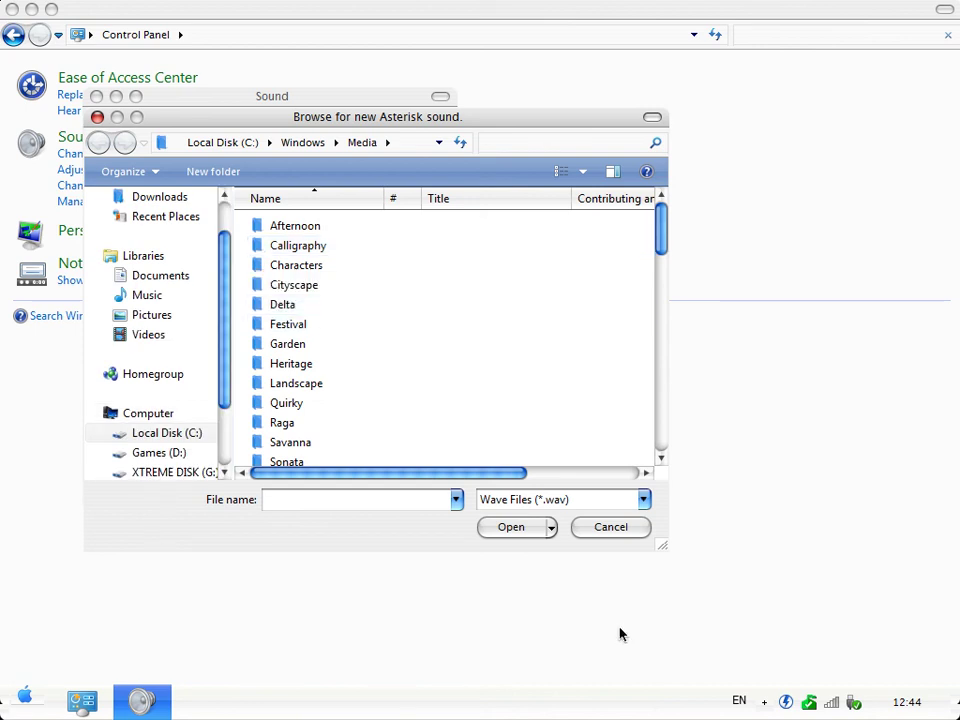
click(603, 534)
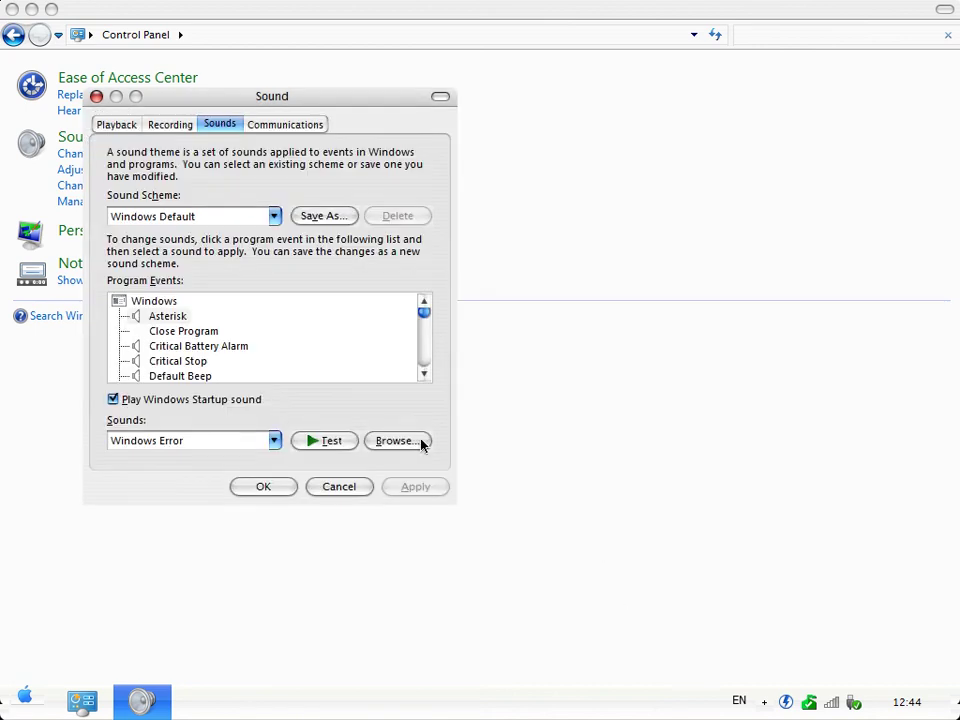